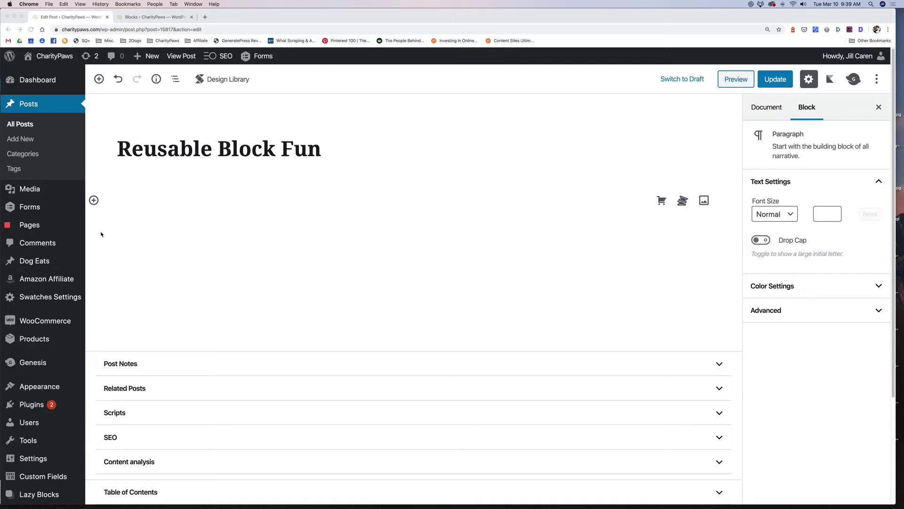
# Insert a Button block below the post title and label it "View Our Animal Rescue Grant List"
pyautogui.click(94, 200)
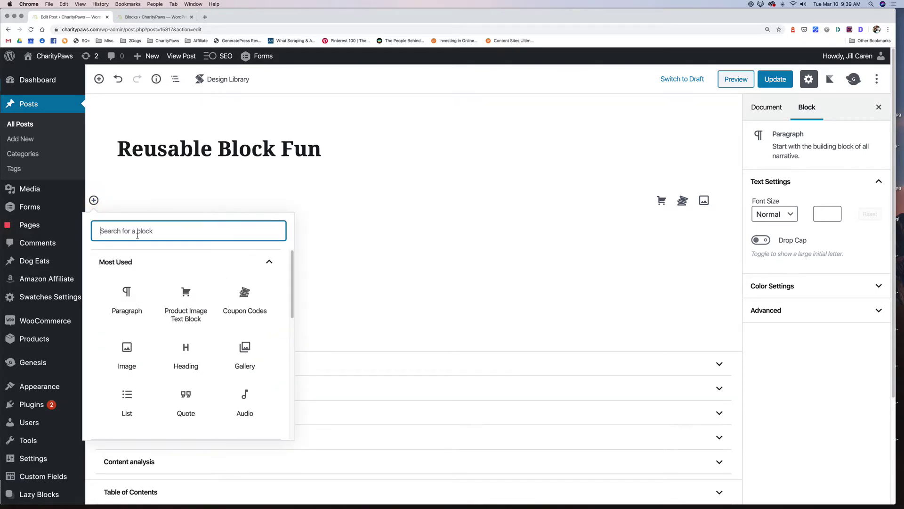
pyautogui.write('butt')
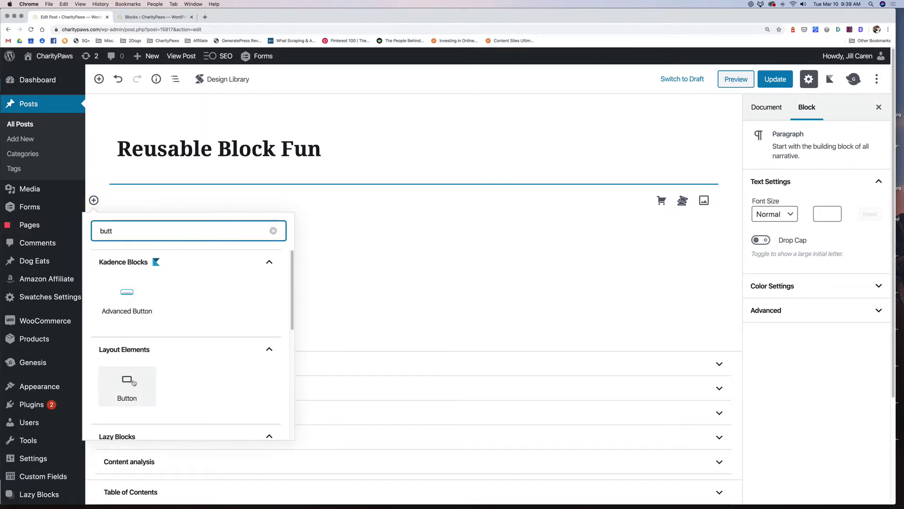
pyautogui.click(134, 382)
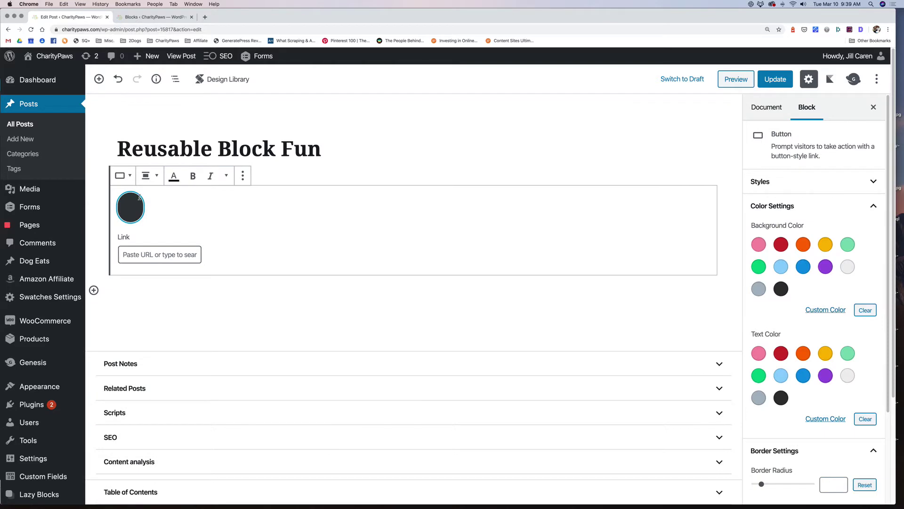
pyautogui.write('View Our ')
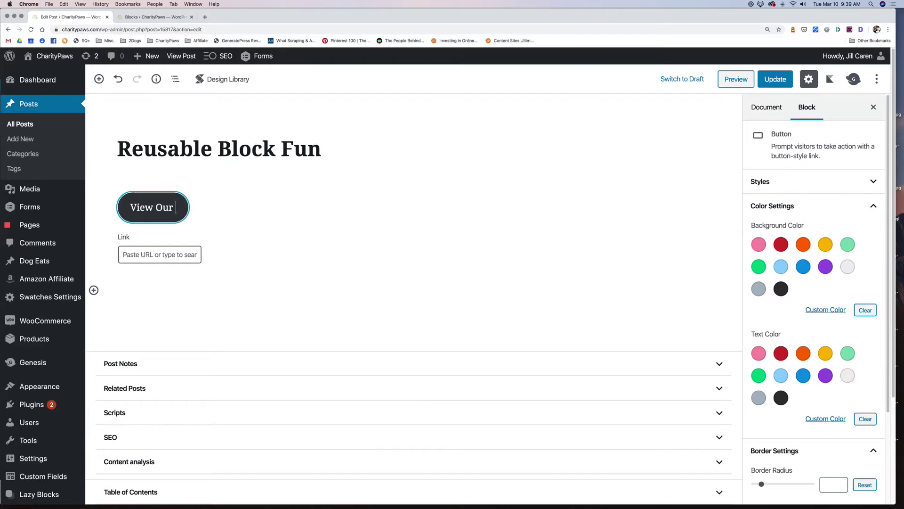
pyautogui.write('Animal Rescue Gr')
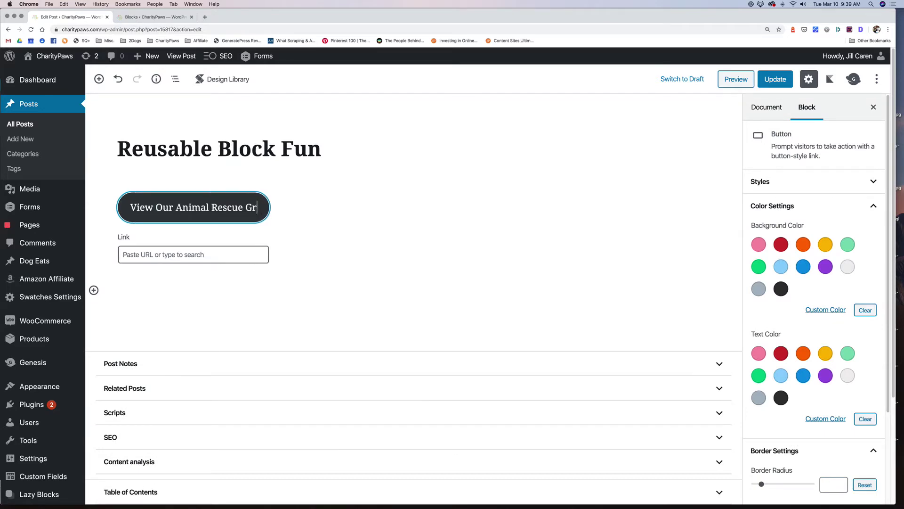
pyautogui.write('ant List')
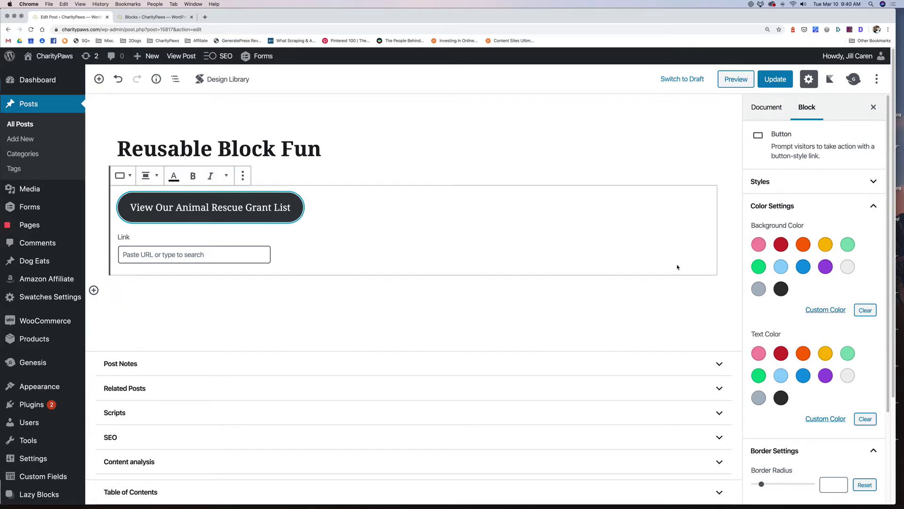
# Give the button an orange background and link it to the site's animal shelter grants page, found by searching "grant"
pyautogui.click(800, 244)
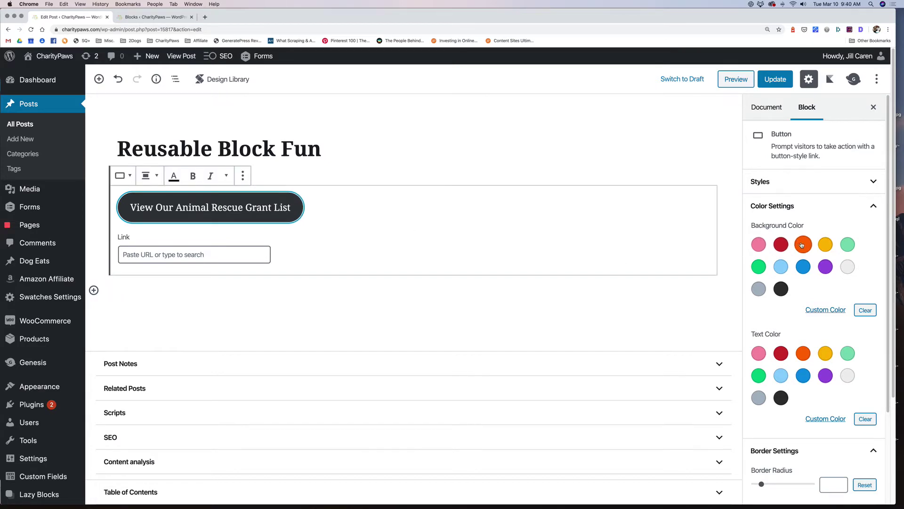
pyautogui.click(223, 254)
pyautogui.write('grant')
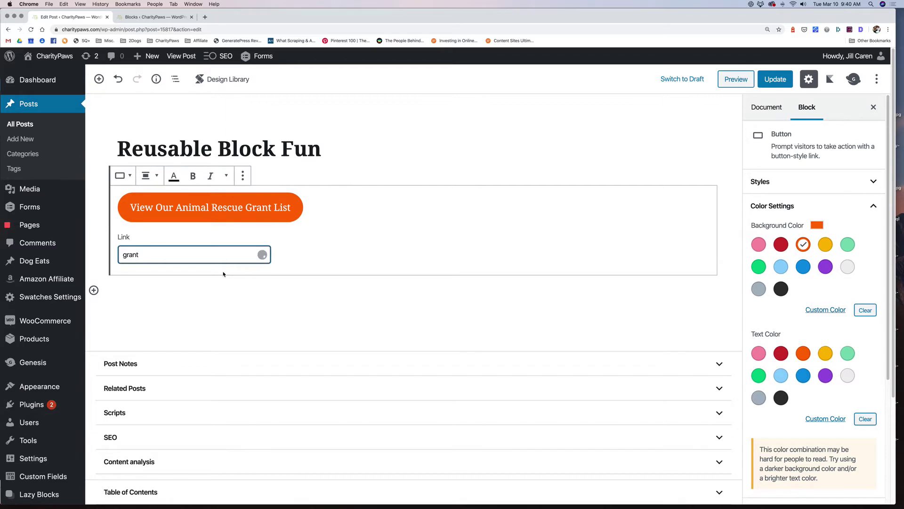
pyautogui.click(223, 270)
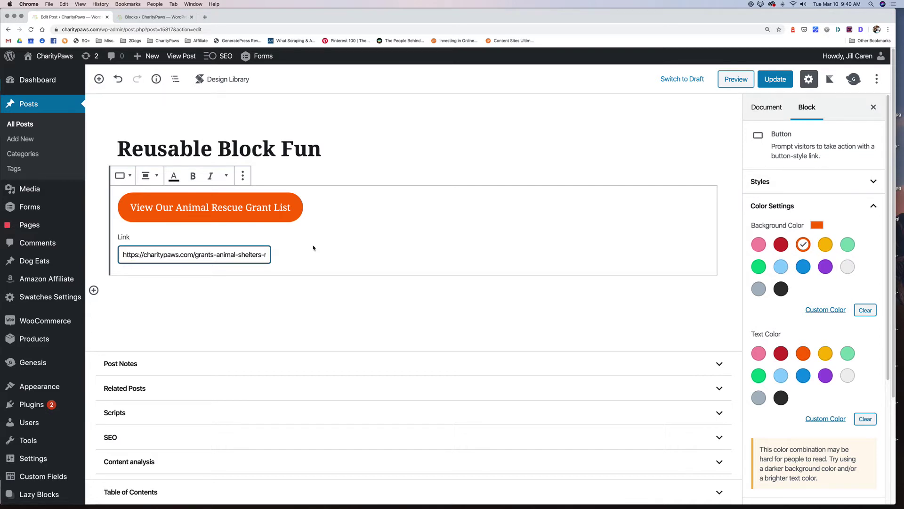
# Add the button to the reusable blocks and save it under the name "BUTTON: Grant List"
pyautogui.click(243, 176)
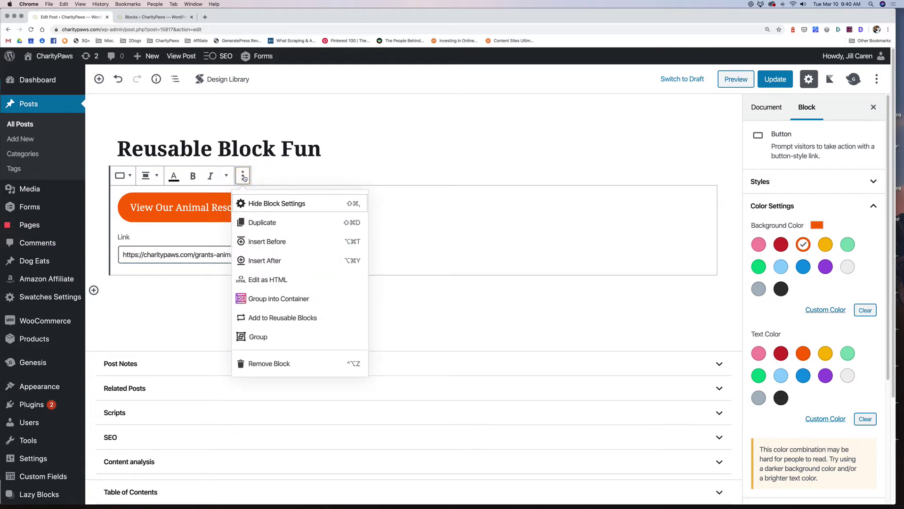
pyautogui.click(283, 318)
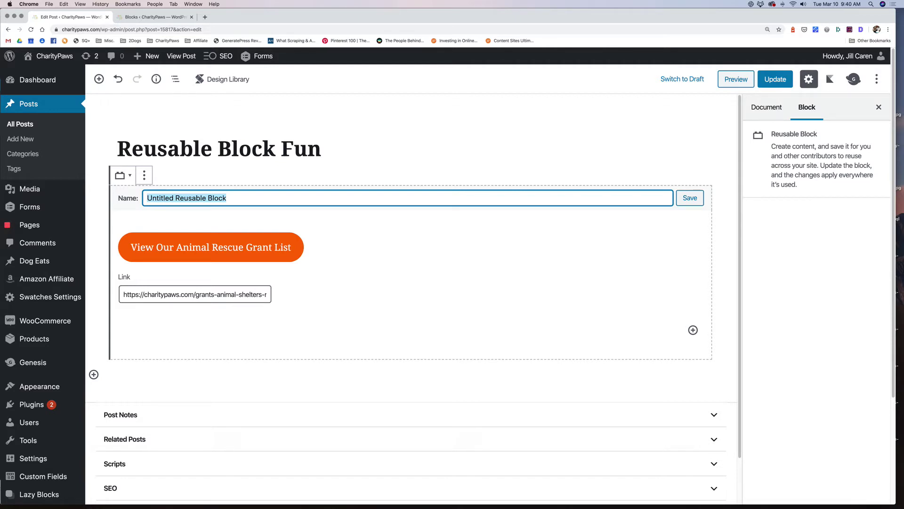
pyautogui.write('BUTTON')
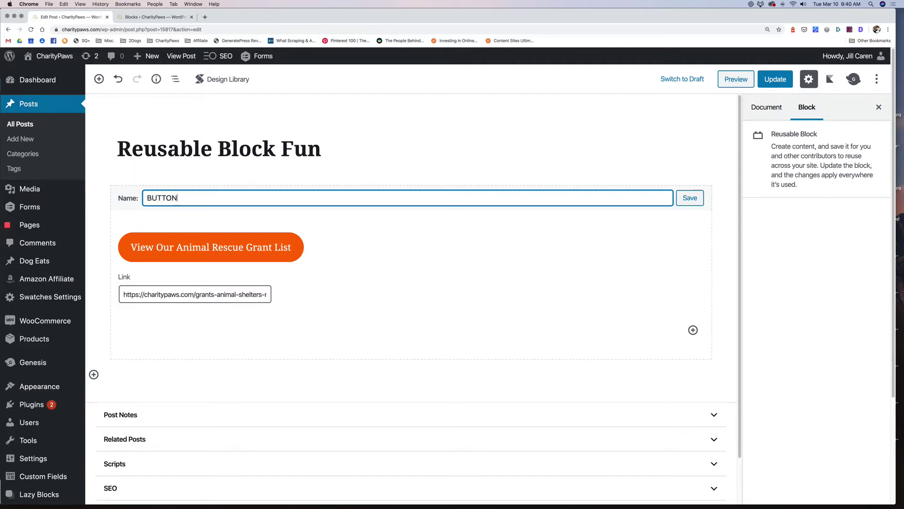
pyautogui.write(': Grant List')
pyautogui.click(687, 198)
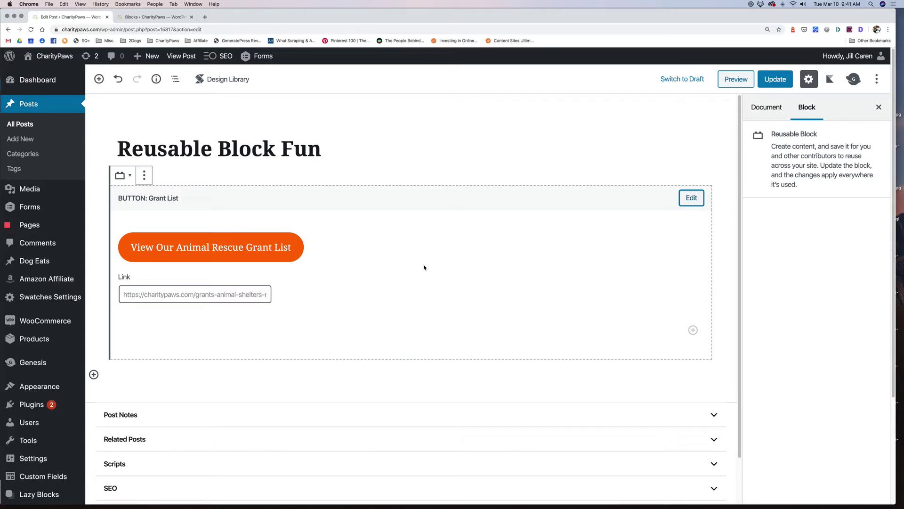
# Insert a second copy of the "BUTTON: Grant List" reusable block below the first, and remove that copy from the post
pyautogui.scroll(-2, 424, 267)
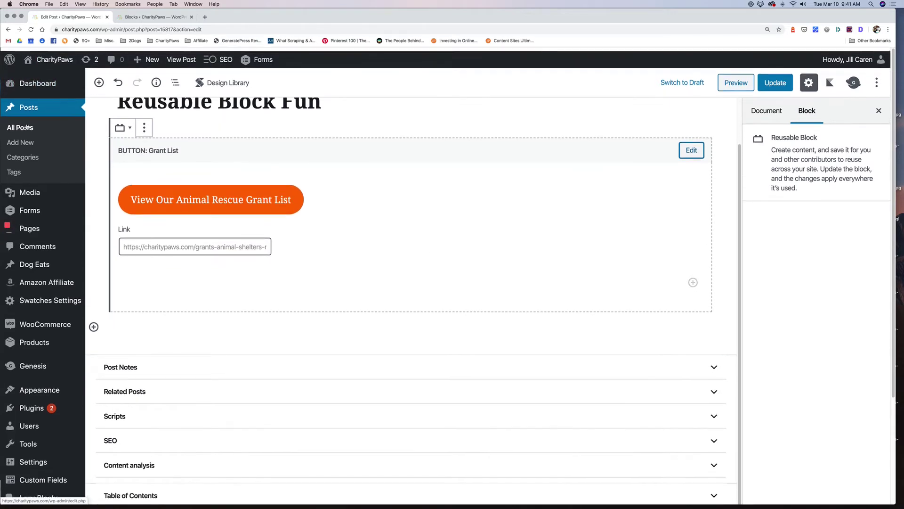
pyautogui.scroll(2, 497, 185)
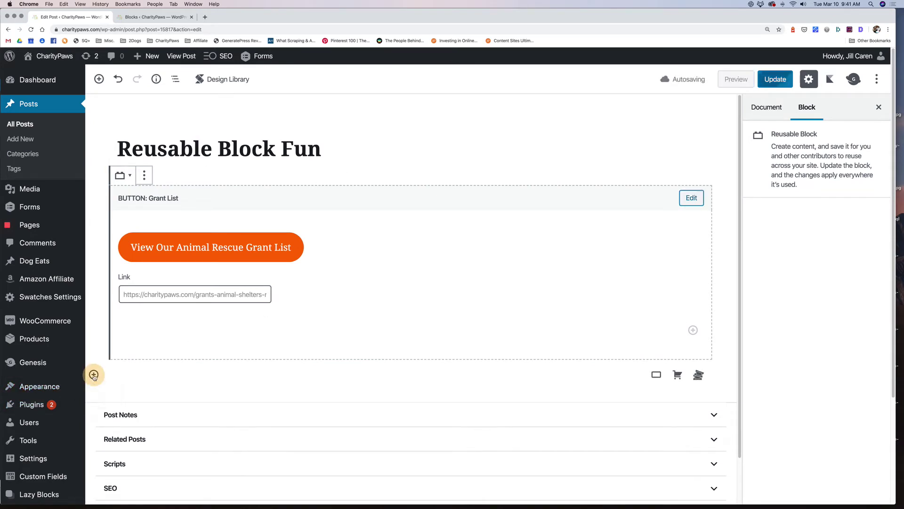
pyautogui.click(93, 374)
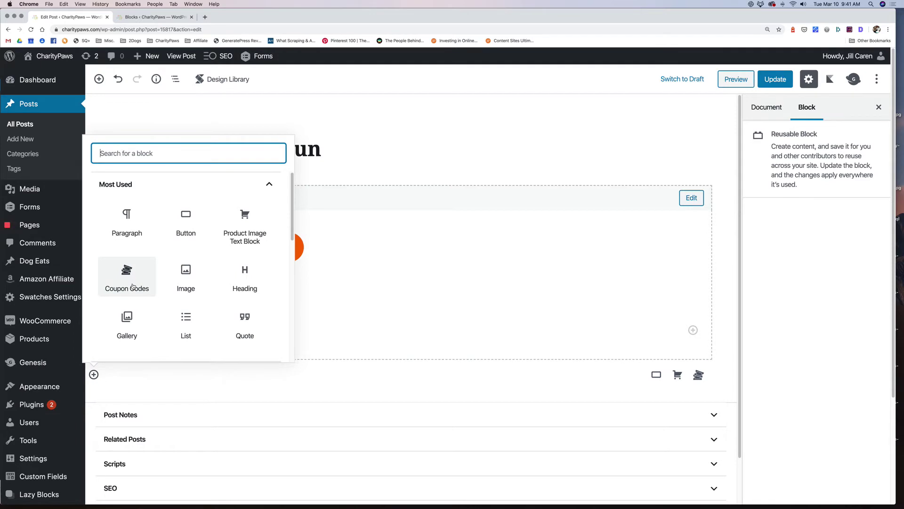
pyautogui.write('re')
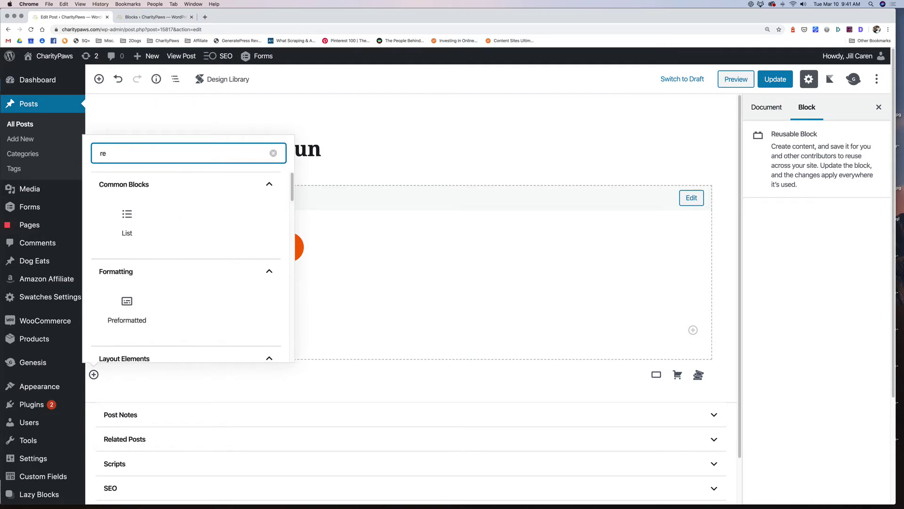
pyautogui.write('us')
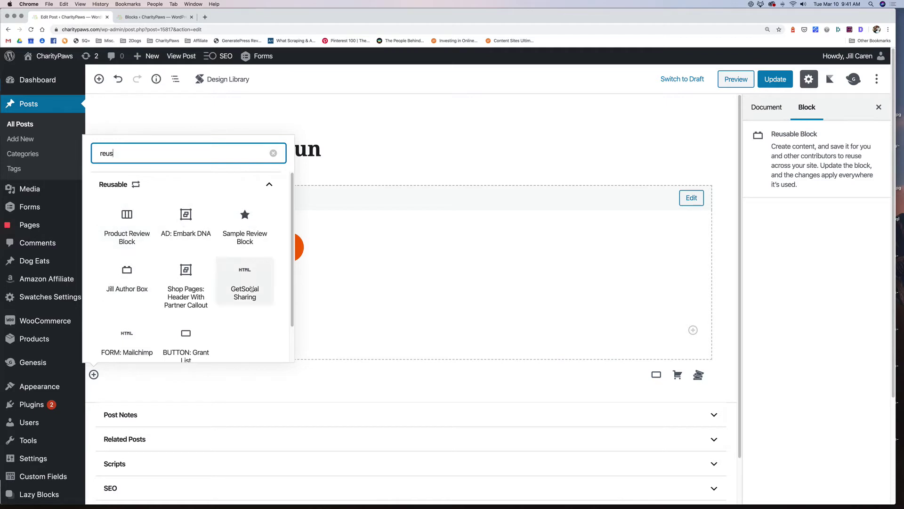
pyautogui.scroll(-2, 184, 353)
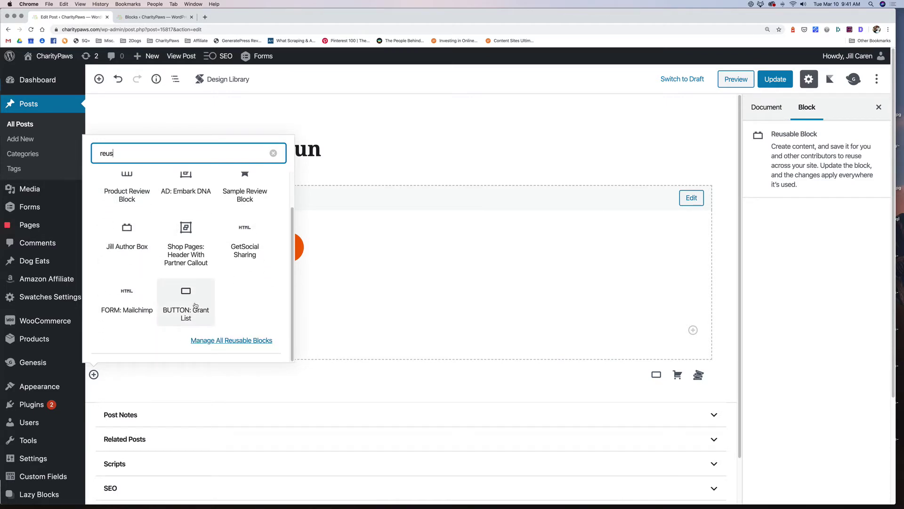
pyautogui.click(186, 304)
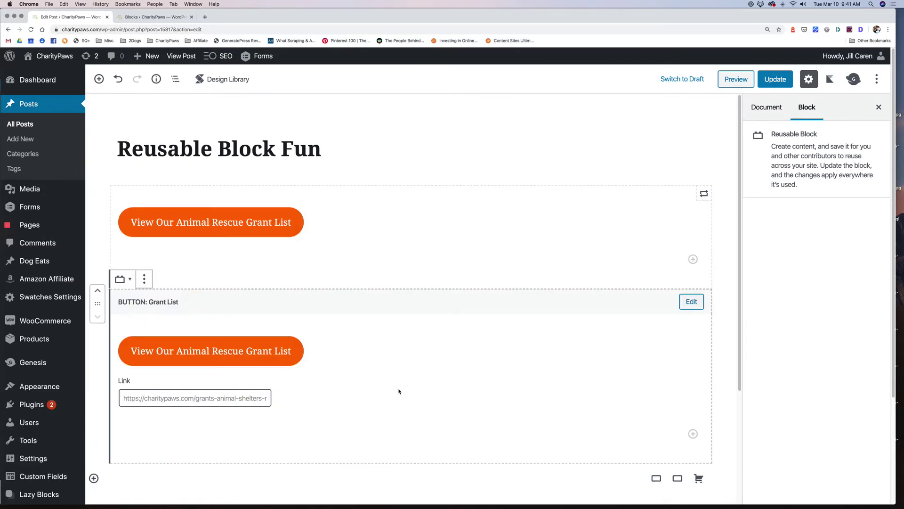
pyautogui.click(144, 280)
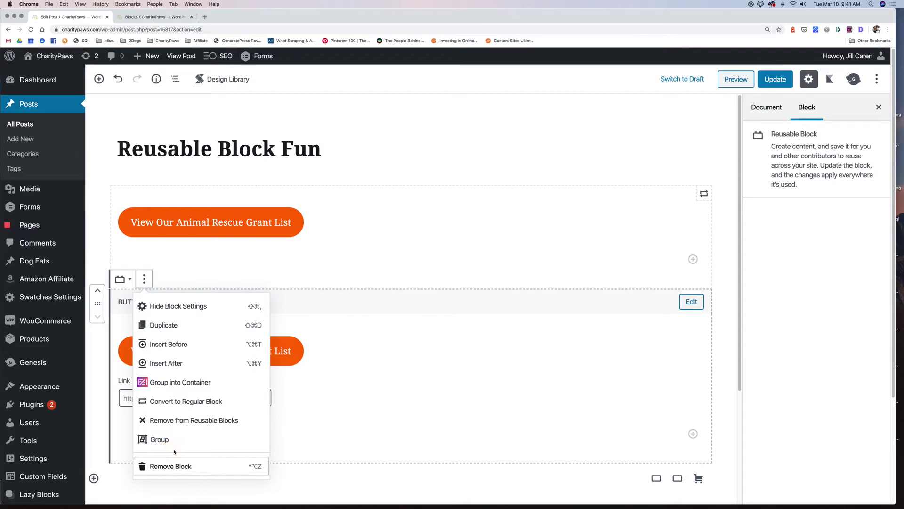
pyautogui.click(176, 465)
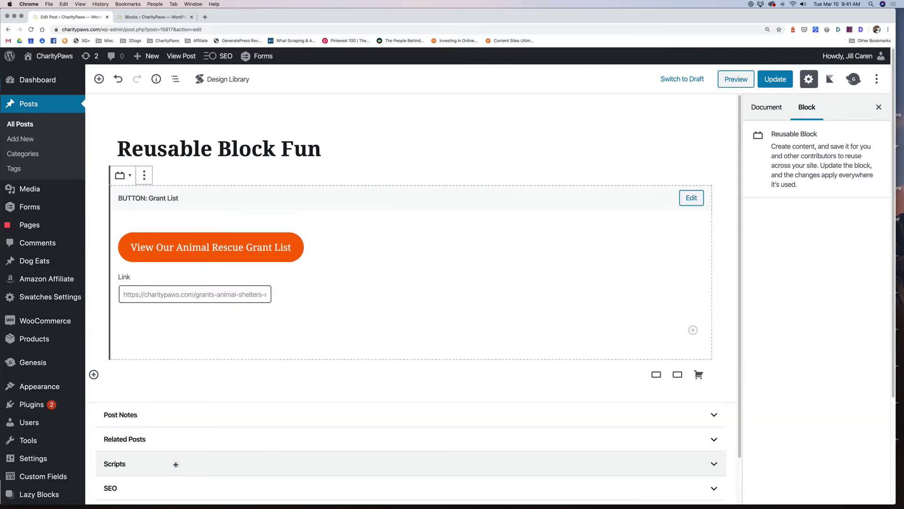
# Find the reusable blocks and insert "FORM: Mailchimp" below the grant list button
pyautogui.click(99, 79)
pyautogui.write('reus')
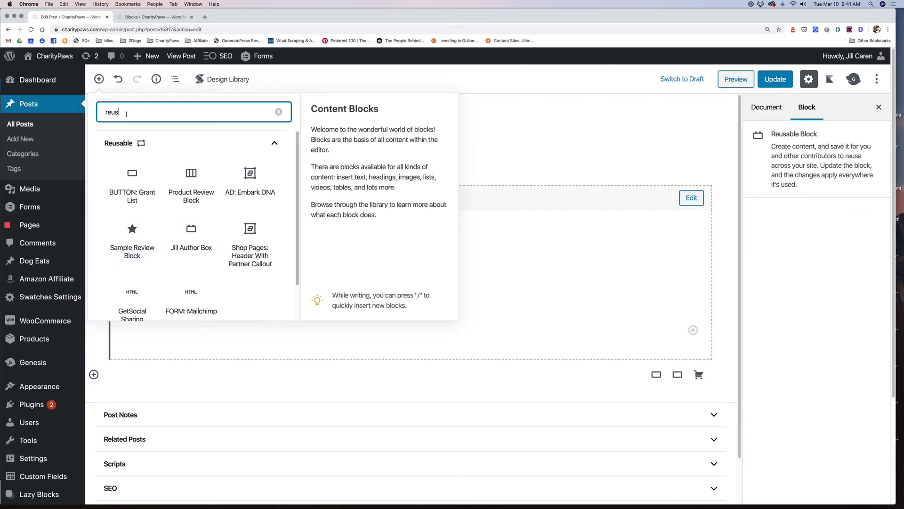
pyautogui.click(191, 299)
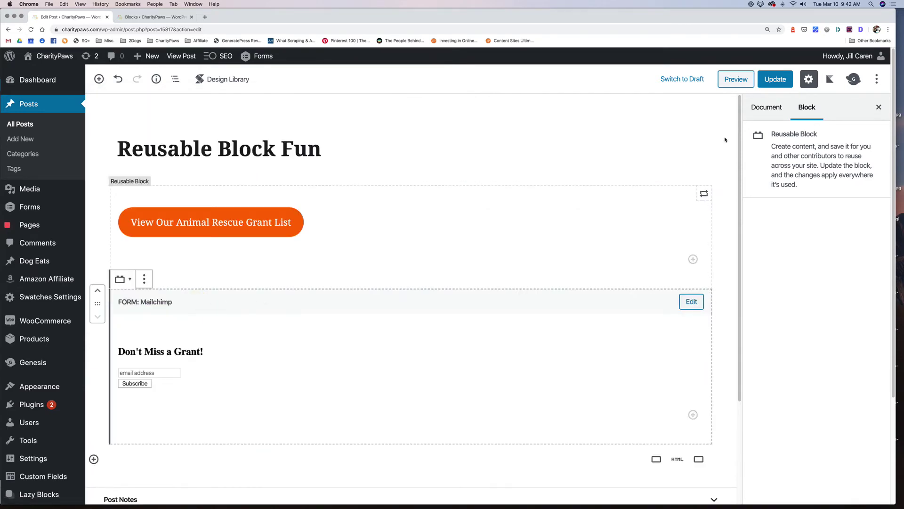
# Preview the post to check the grant list button and the signup form on the page, and close the preview
pyautogui.click(736, 81)
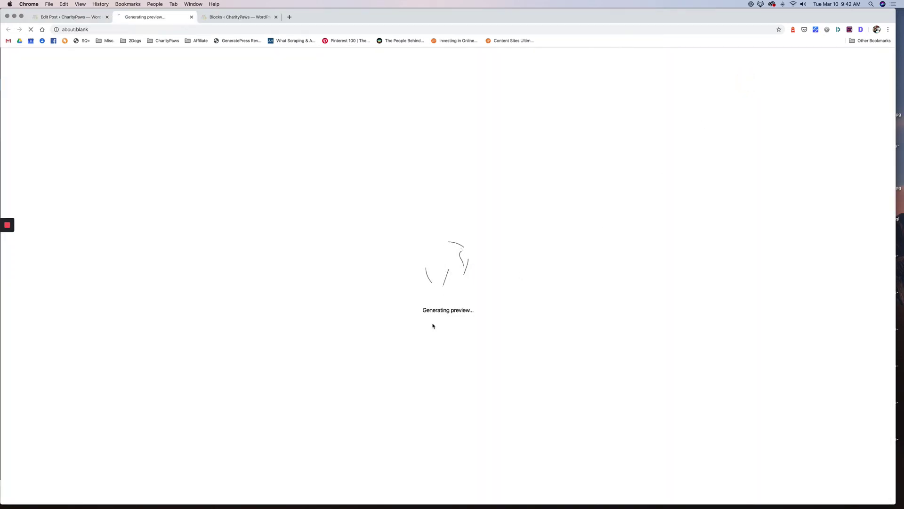
pyautogui.scroll(-7, 262, 292)
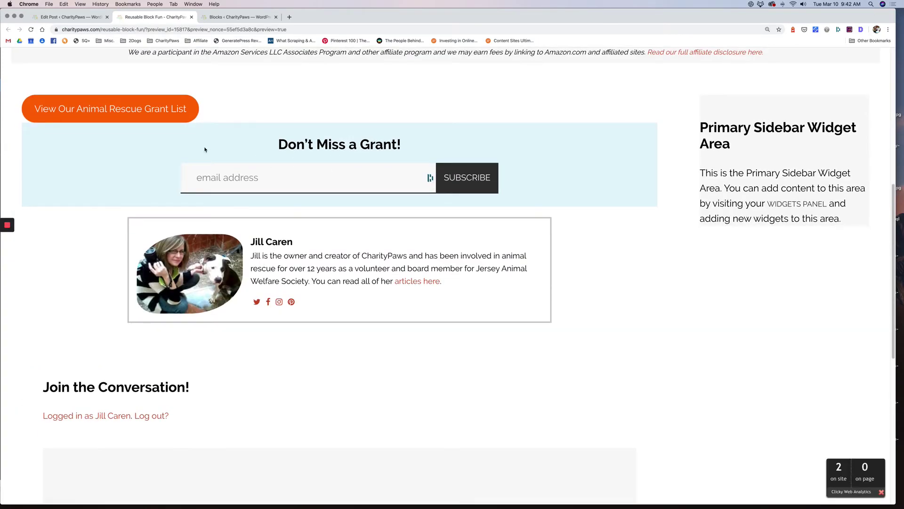
pyautogui.scroll(1, 193, 170)
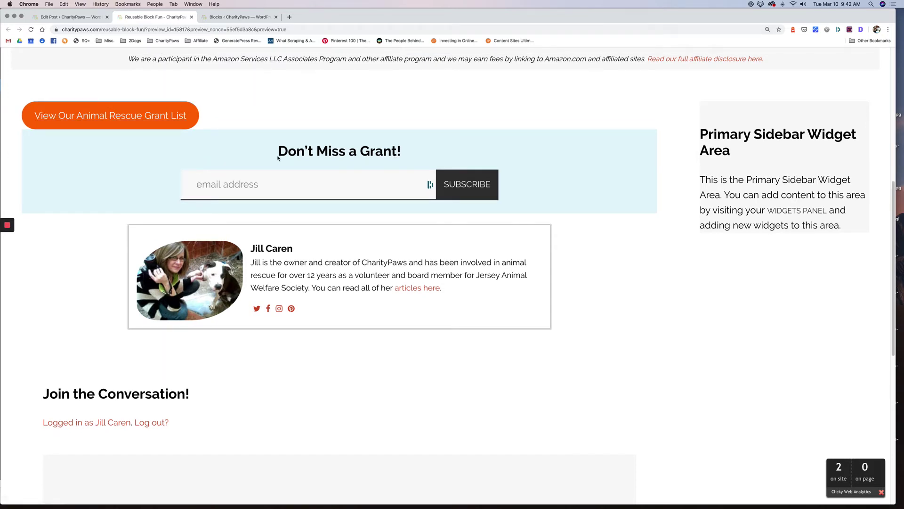
pyautogui.click(191, 17)
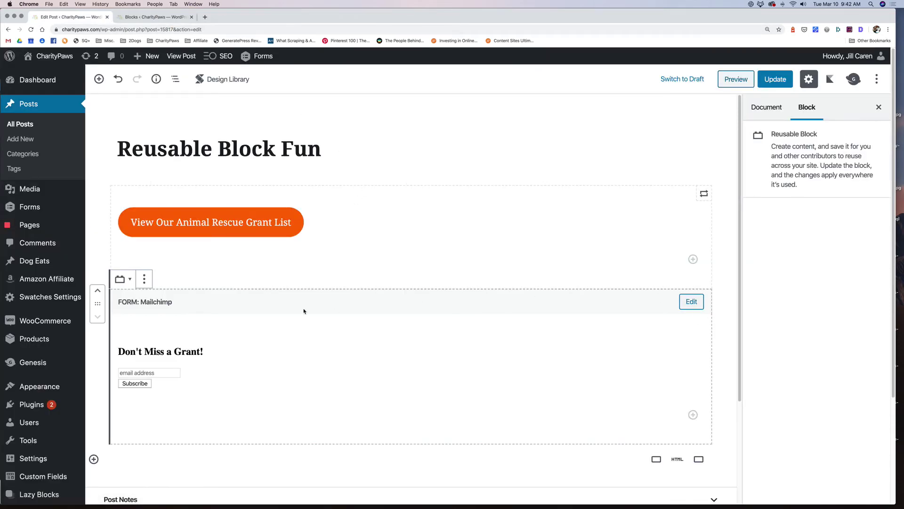
# Convert the "FORM: Mailchimp" reusable block to a regular block
pyautogui.click(144, 279)
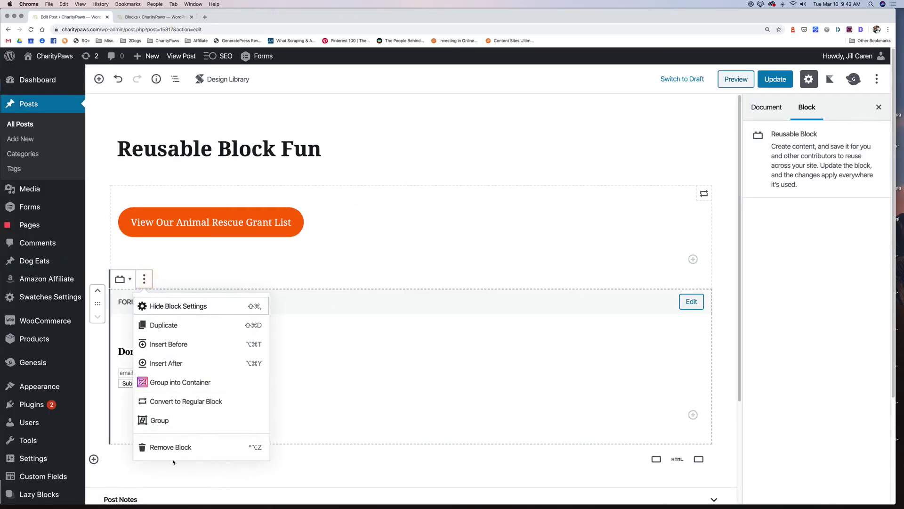
pyautogui.click(405, 319)
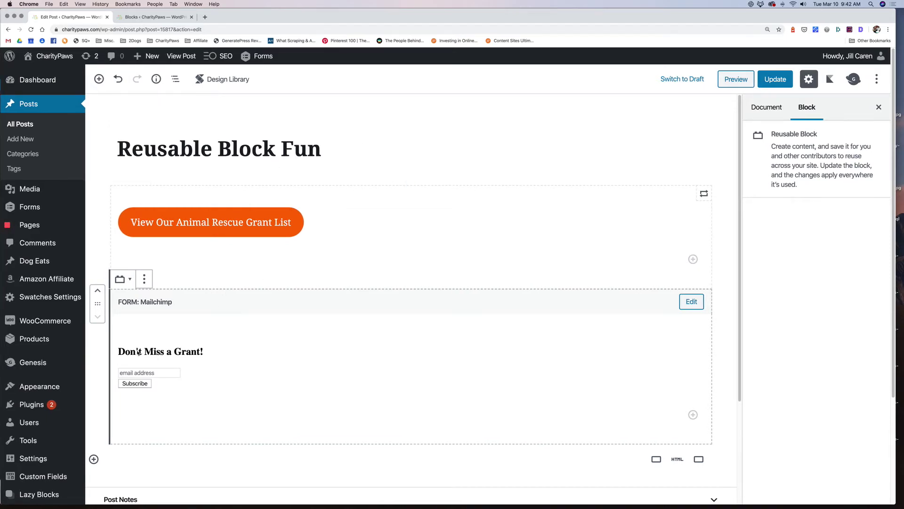
pyautogui.click(144, 280)
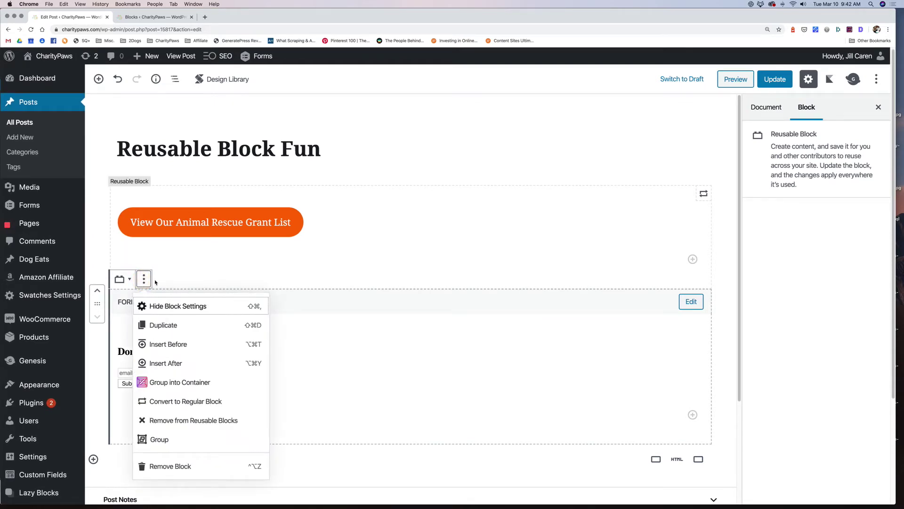
pyautogui.click(163, 401)
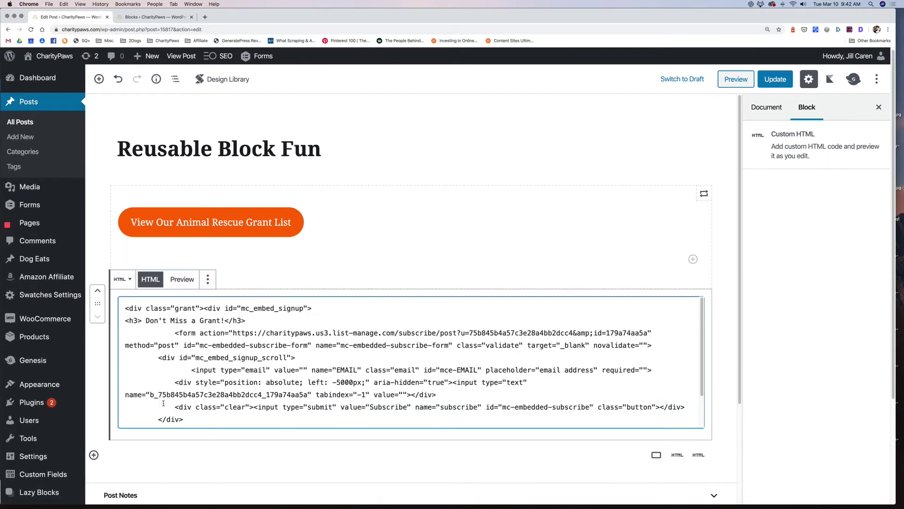
# Replace the h3 heading text in the form's HTML with "Get More Great Dog Stuff!"
pyautogui.click(154, 321)
pyautogui.moveTo(155, 321); pyautogui.dragTo(227, 321)
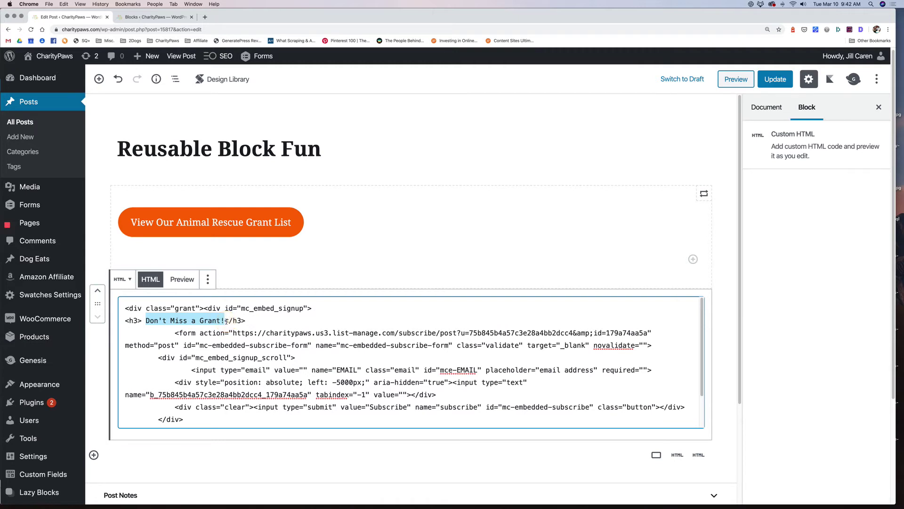
pyautogui.write('Get More Gr')
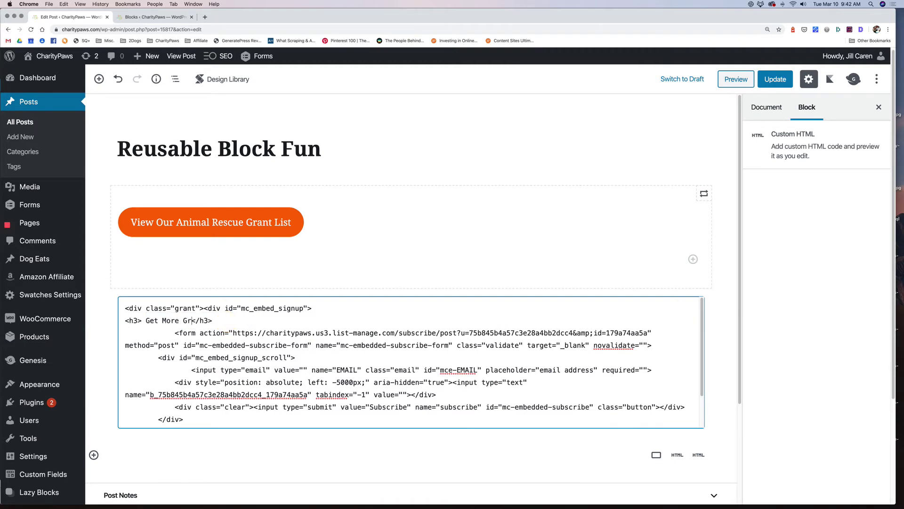
pyautogui.write('eat Dog Stuff!')
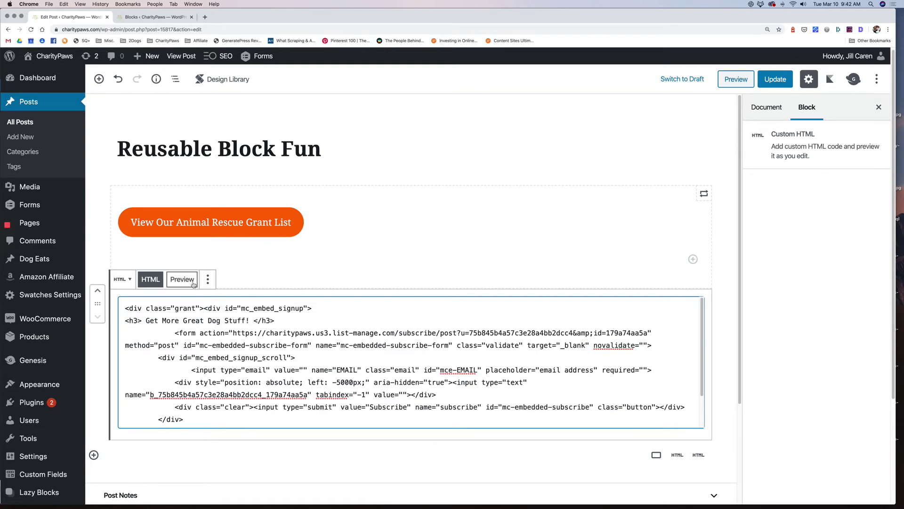
# Preview the edited signup form inside its Custom HTML block and update the post
pyautogui.click(180, 282)
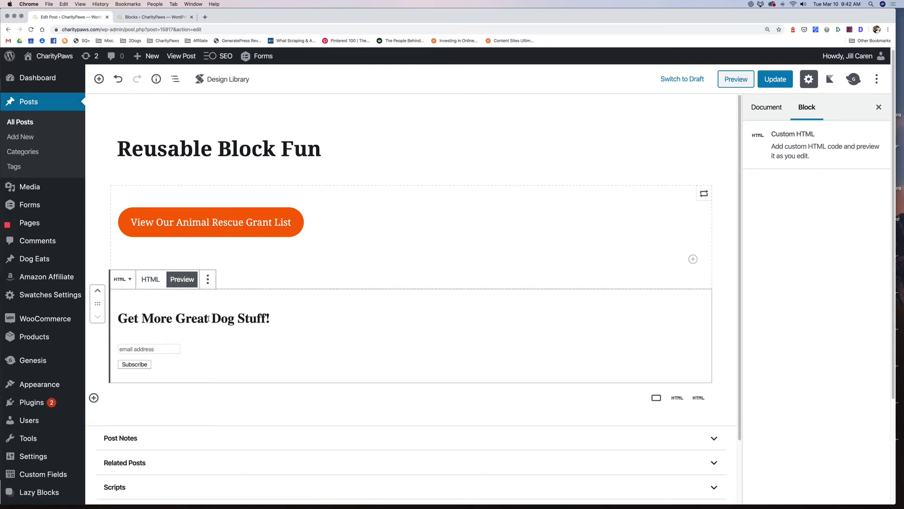
pyautogui.click(775, 79)
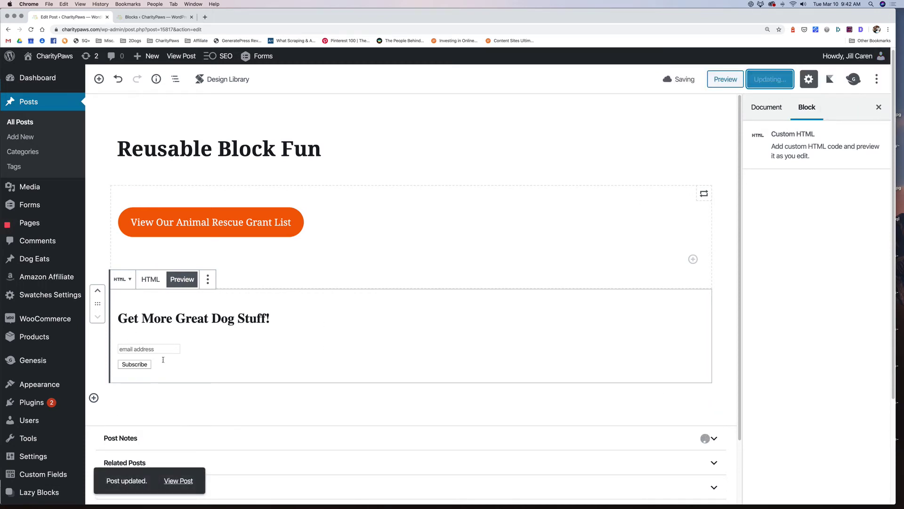
pyautogui.click(208, 279)
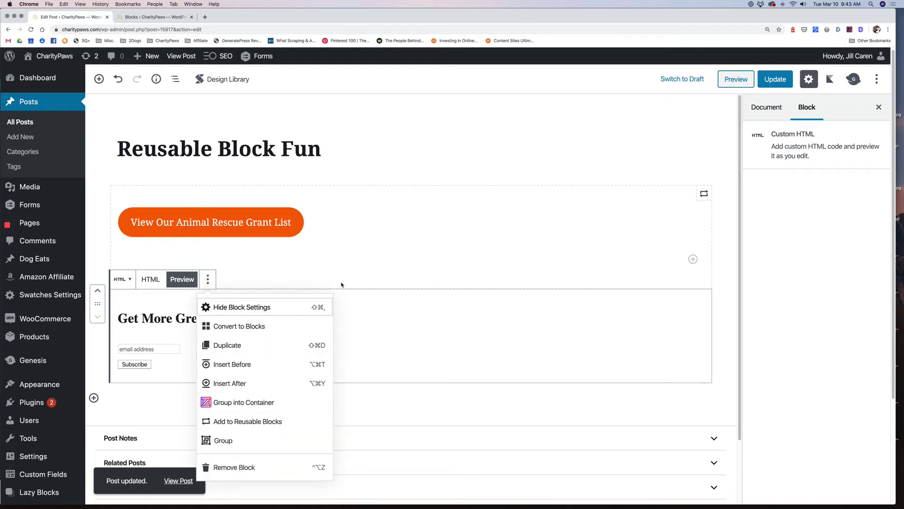
pyautogui.click(354, 270)
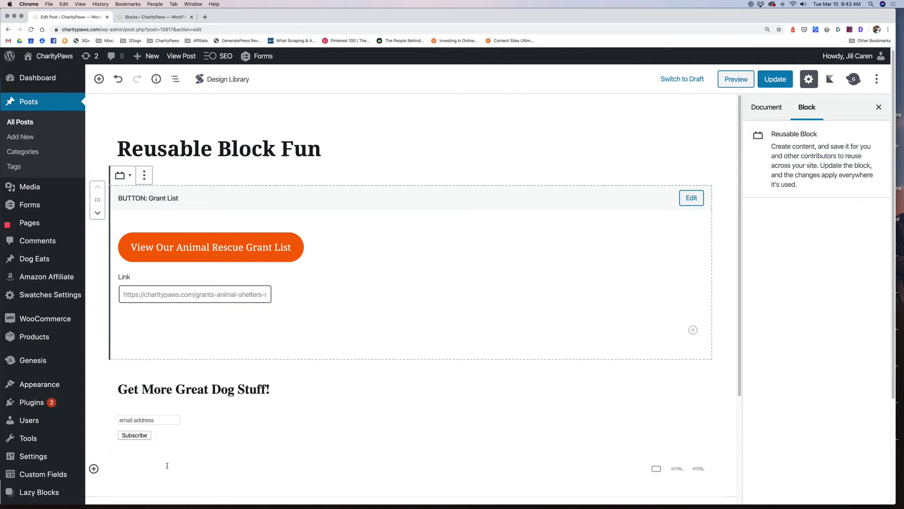
# Insert the saved "FORM: Mailchimp" reusable block below the grant list button and remove it from the post again
pyautogui.click(102, 78)
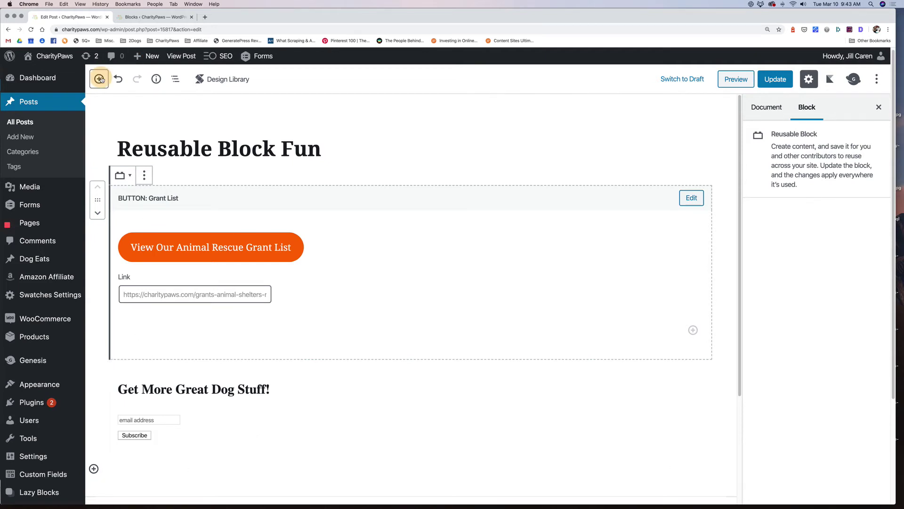
pyautogui.write('re')
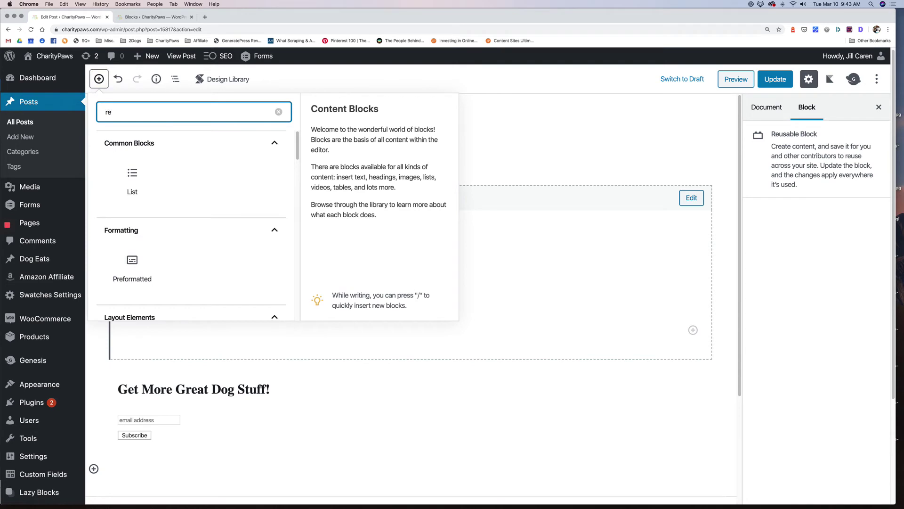
pyautogui.write('us')
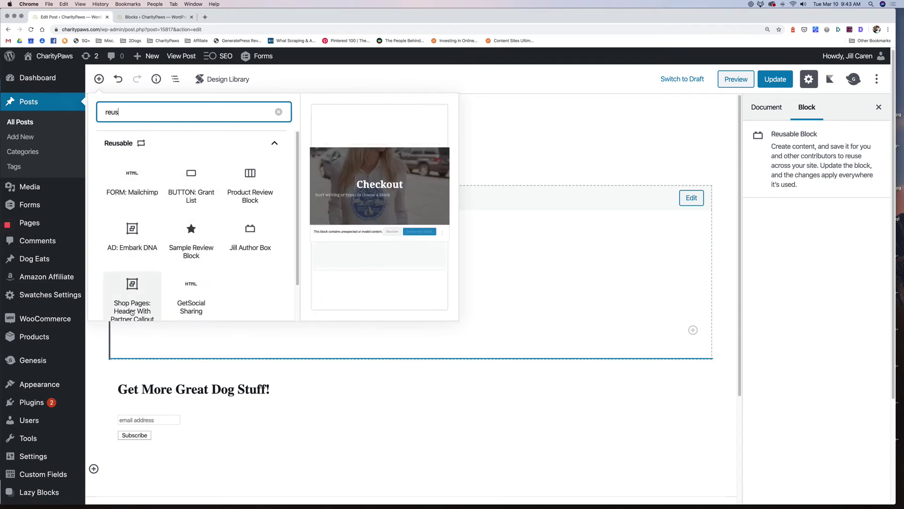
pyautogui.scroll(-2, 131, 221)
pyautogui.scroll(2, 131, 219)
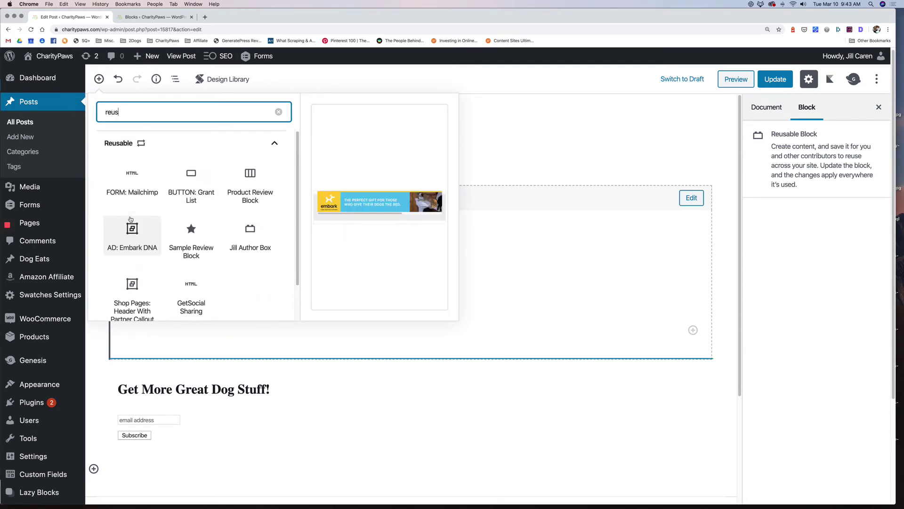
pyautogui.scroll(-1, 131, 219)
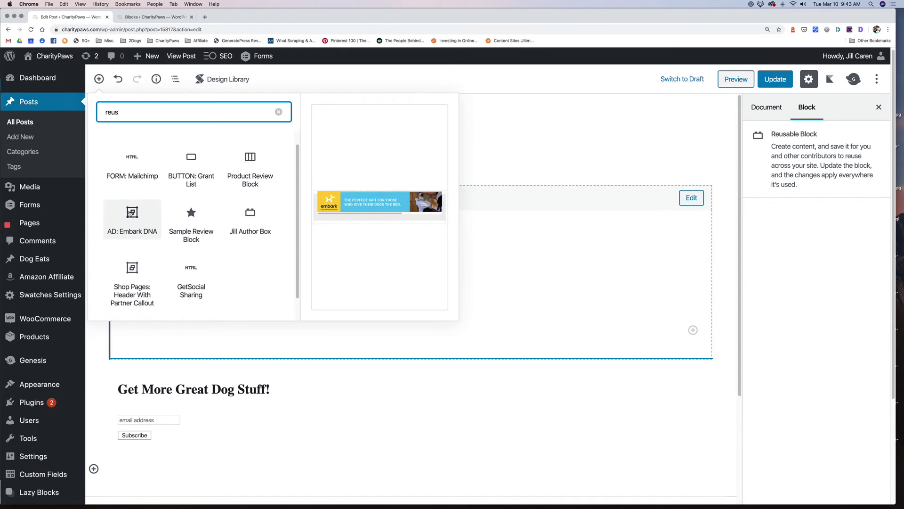
pyautogui.click(129, 163)
pyautogui.scroll(-3, 221, 330)
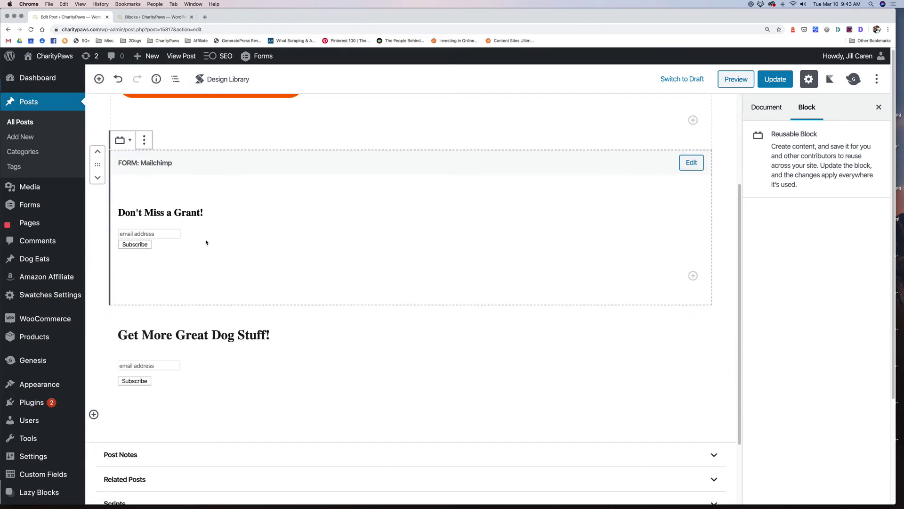
pyautogui.click(144, 140)
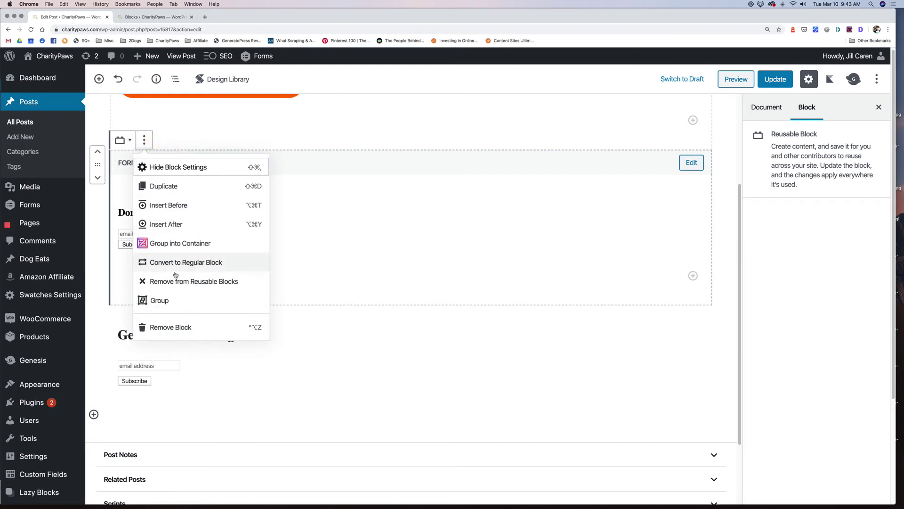
pyautogui.click(174, 329)
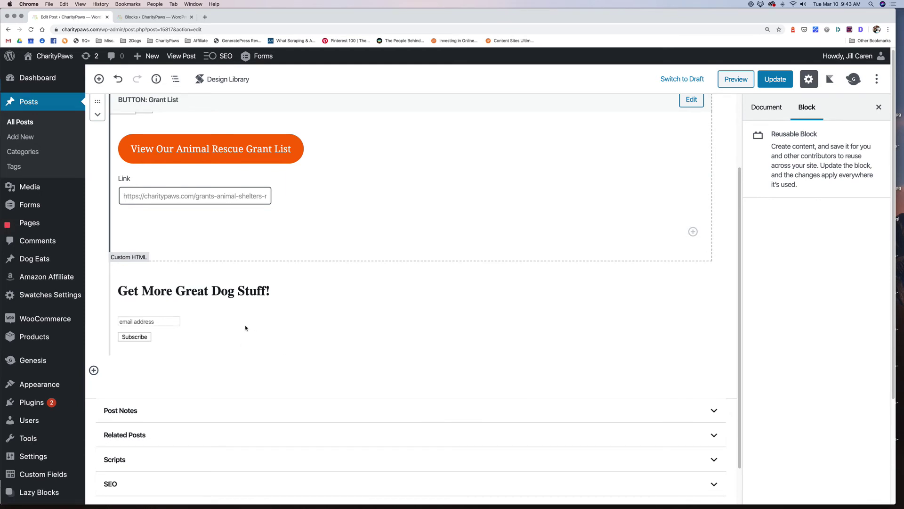
# Add the "Get More Great Dog Stuff!" form to the reusable blocks and save it under the name "FORM: Dog Mailchimp"
pyautogui.click(246, 328)
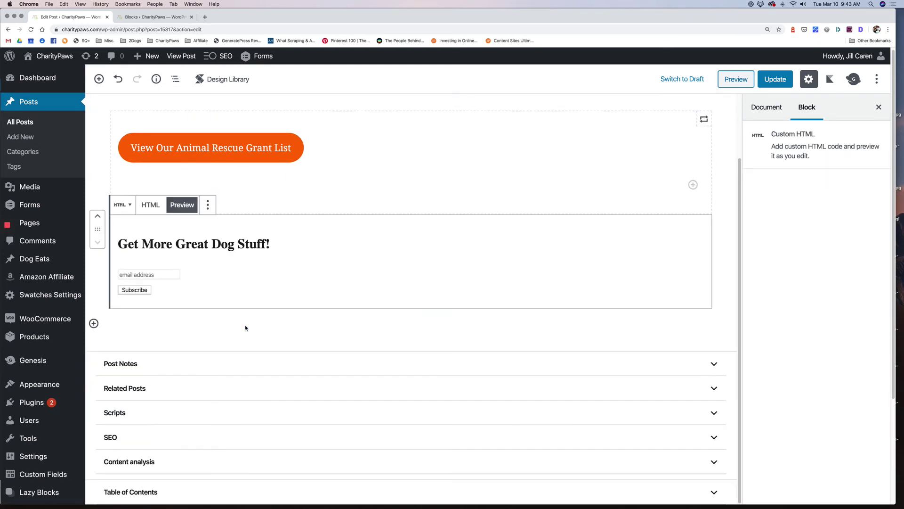
pyautogui.click(208, 205)
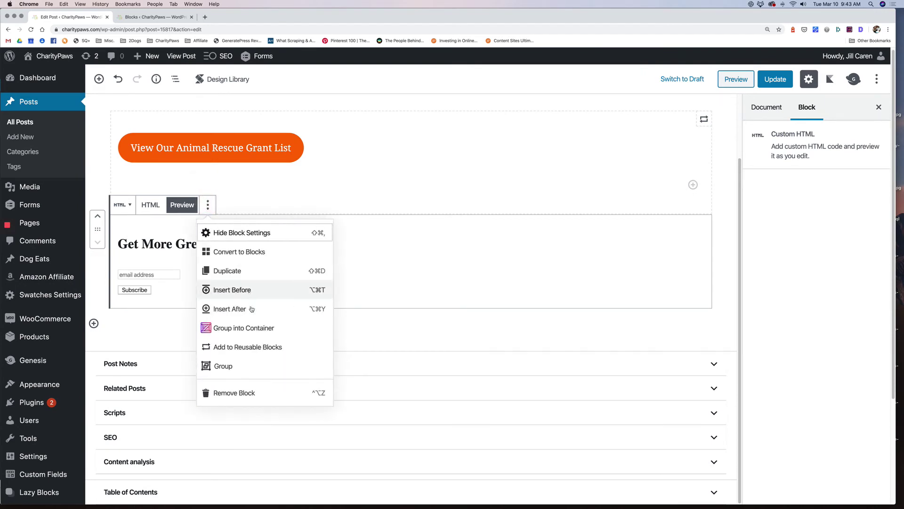
pyautogui.click(238, 347)
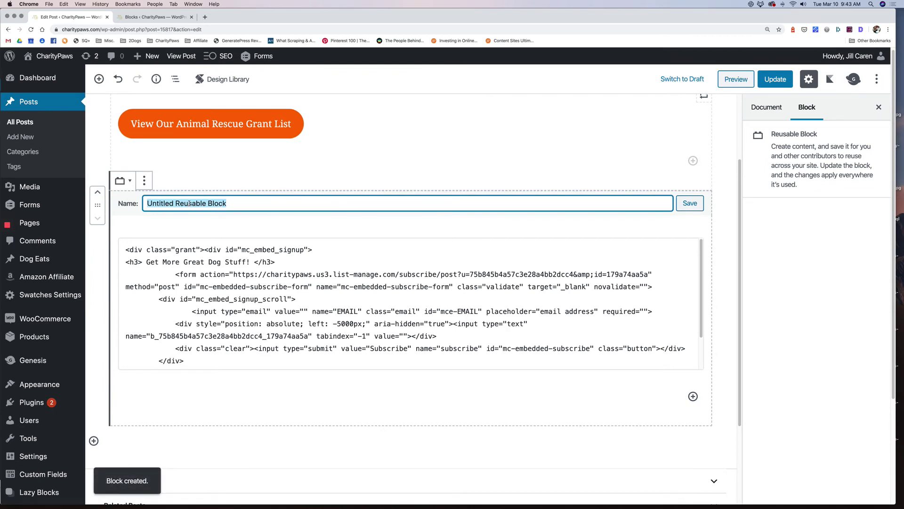
pyautogui.write('FORM: D')
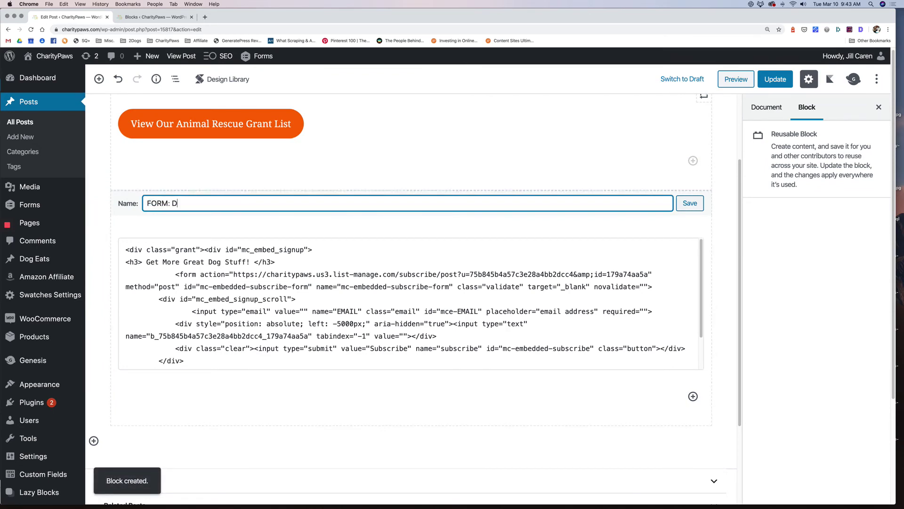
pyautogui.write('og Mailchimp')
pyautogui.click(690, 203)
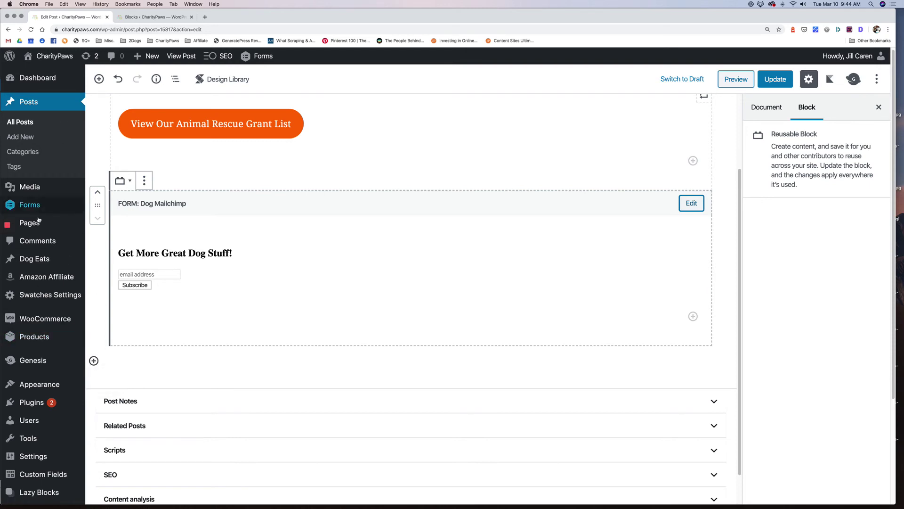
# Look up the reusable blocks in the block inserter and open the page for managing all of them, leaving the post
pyautogui.click(94, 361)
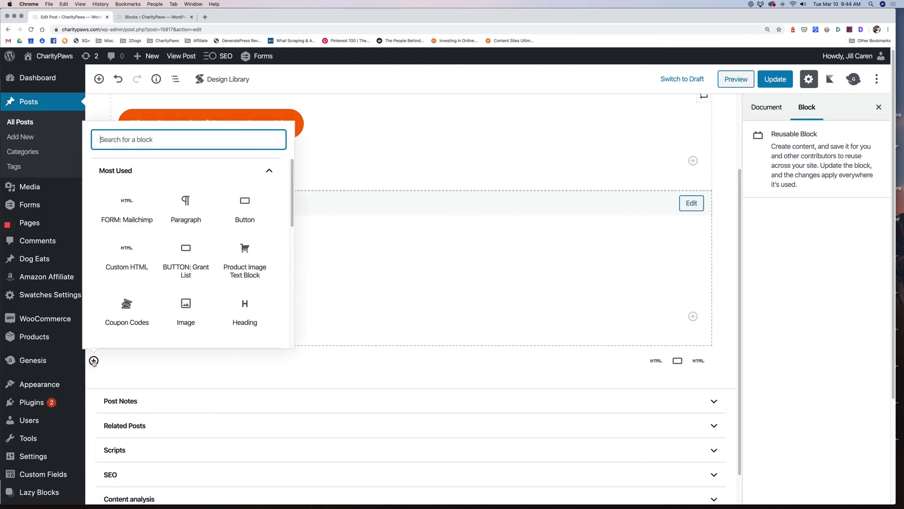
pyautogui.write('reusa')
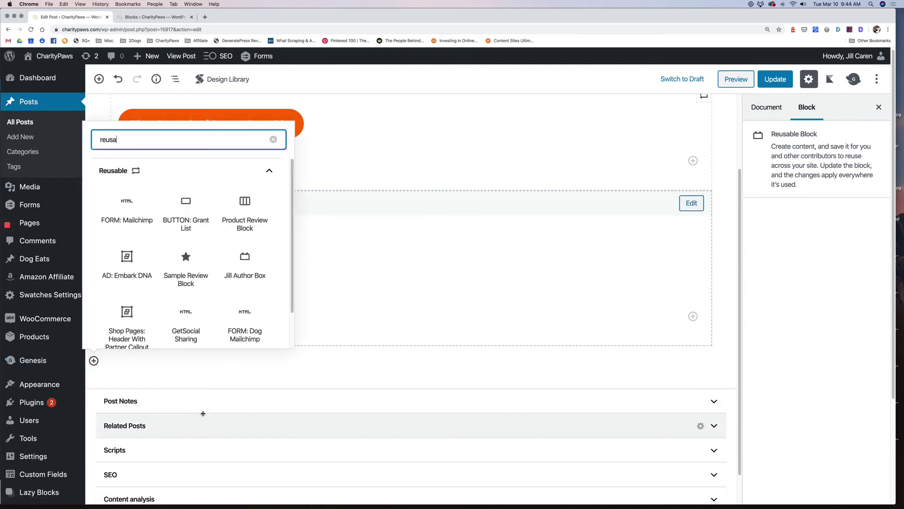
pyautogui.scroll(-2, 244, 257)
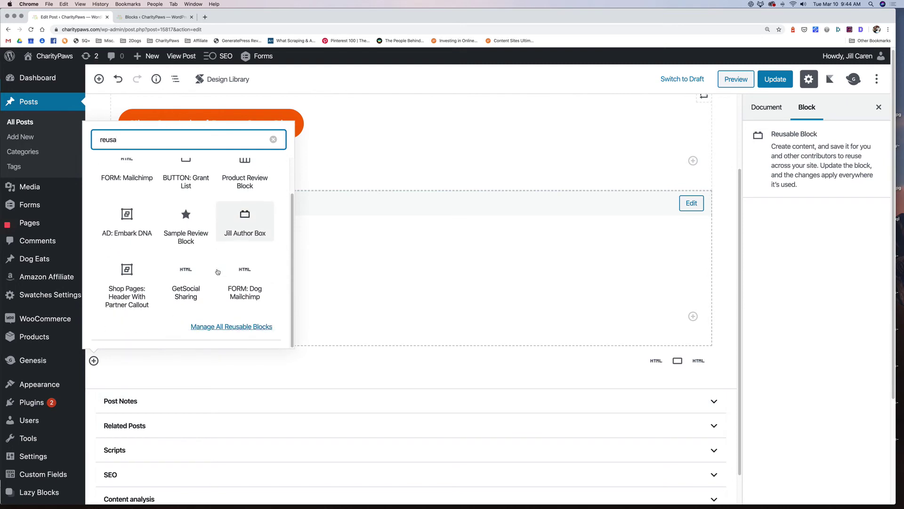
pyautogui.click(245, 327)
pyautogui.click(508, 165)
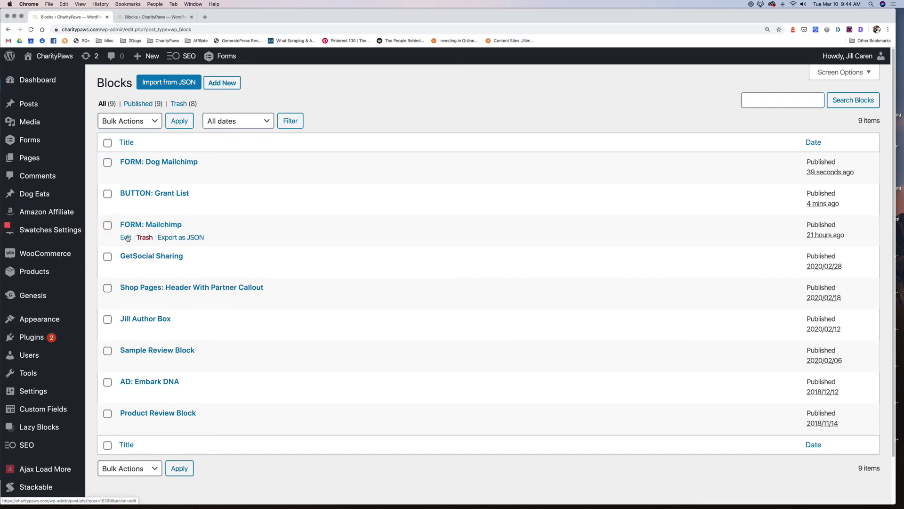
# Rename the "FORM: Mailchimp" reusable block as "FORM: Mailchimp Grant List" and update it
pyautogui.click(126, 238)
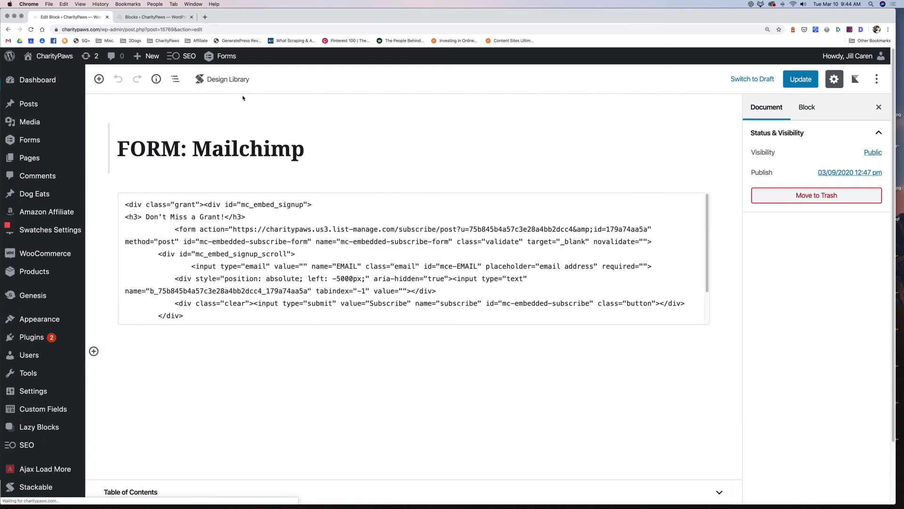
pyautogui.click(298, 146)
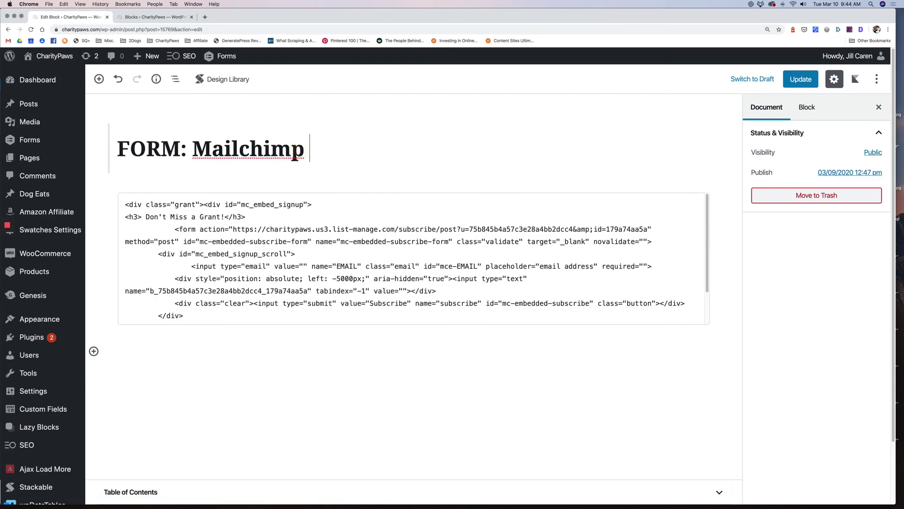
pyautogui.write('Grant List')
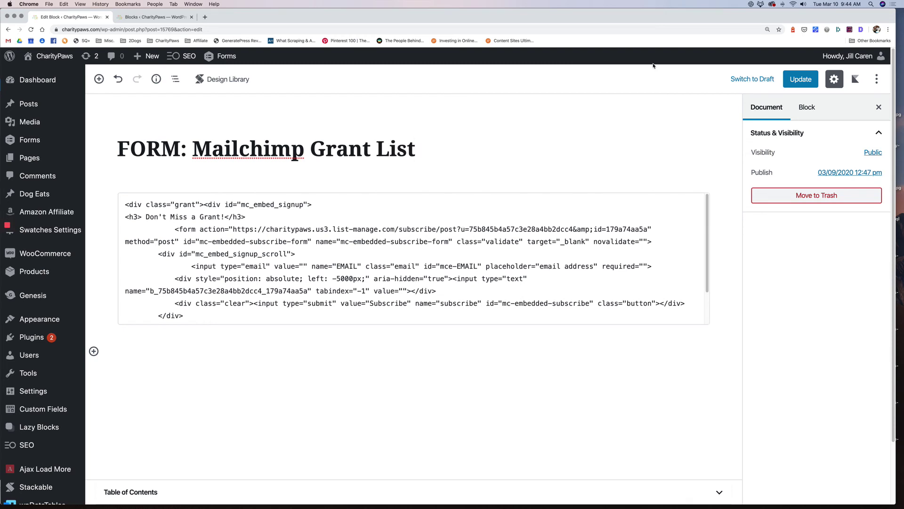
pyautogui.press('super+s')
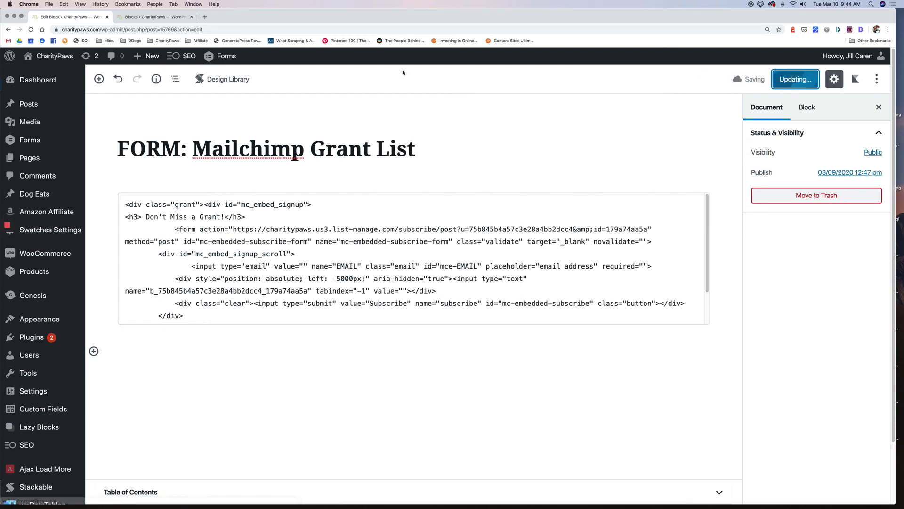
# Return to the list of reusable blocks and highlight the page's path "wp-admin/edit.php?post_type=wp_block" in its address
pyautogui.click(8, 30)
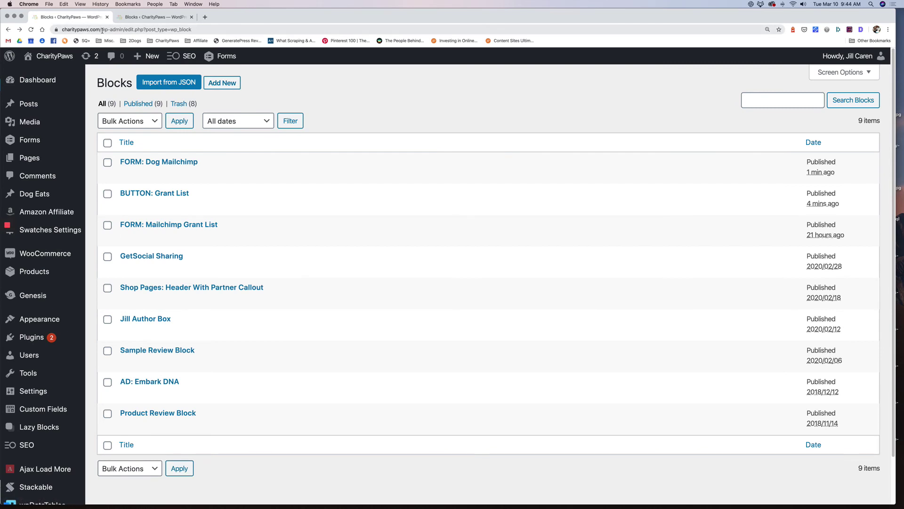
pyautogui.moveTo(102, 30); pyautogui.dragTo(198, 31)
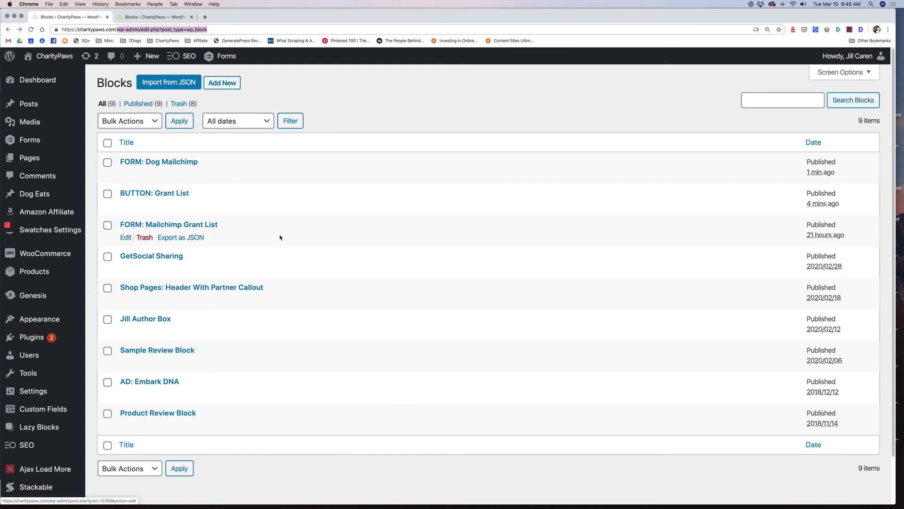
# Replace the h3 heading text in the "FORM: Dog Mailchimp" block with "THIS IS REALLY COOL DOG STUFF!" and update the block
pyautogui.click(164, 163)
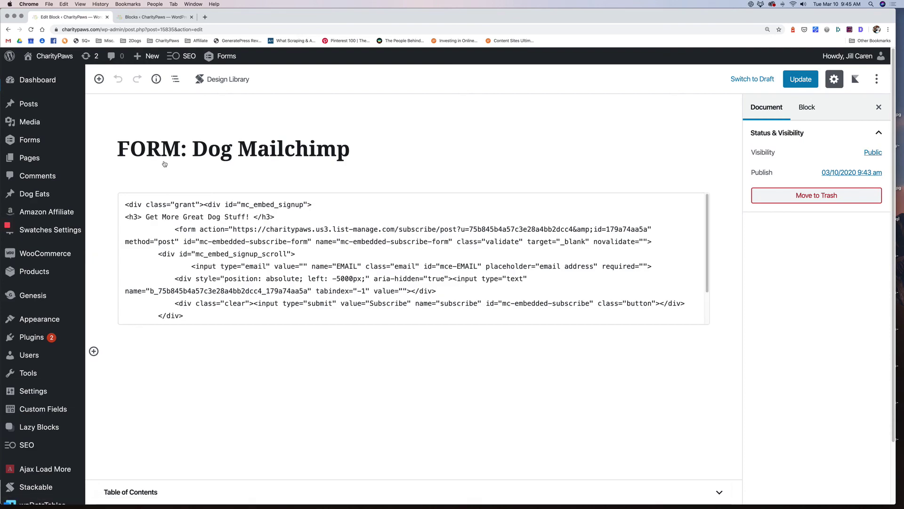
pyautogui.moveTo(146, 216); pyautogui.dragTo(250, 216)
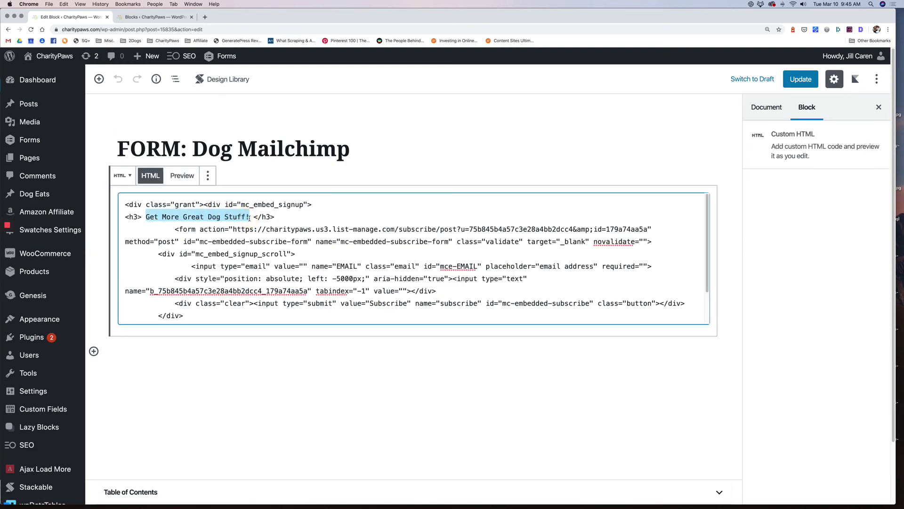
pyautogui.write('THIS IS REALL')
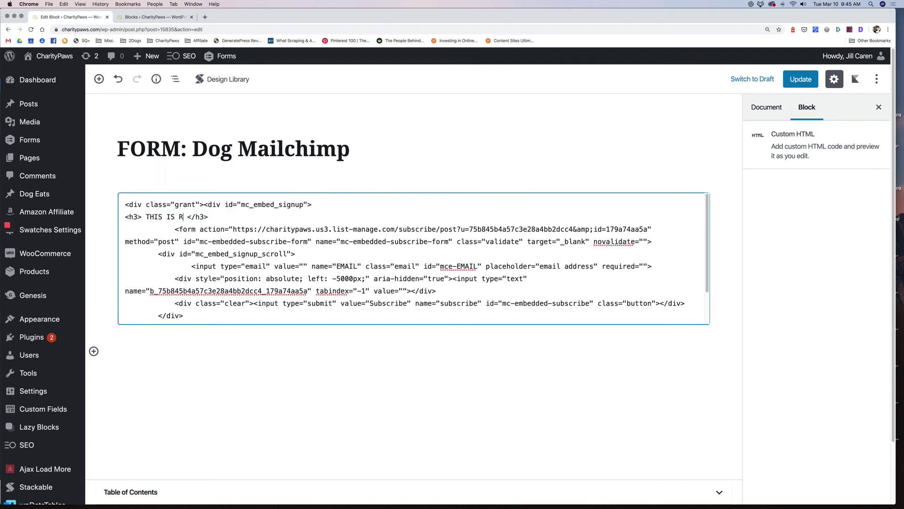
pyautogui.write('Y COOL DOG STUFF!')
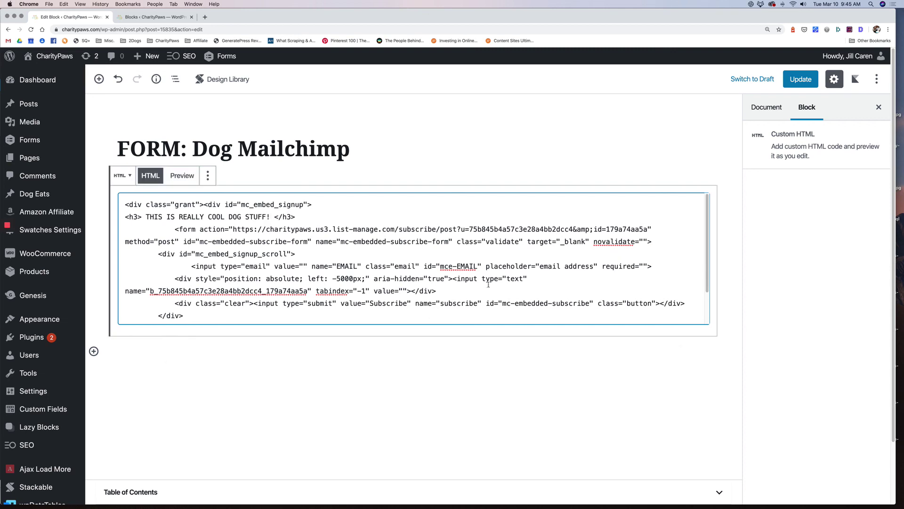
pyautogui.click(792, 82)
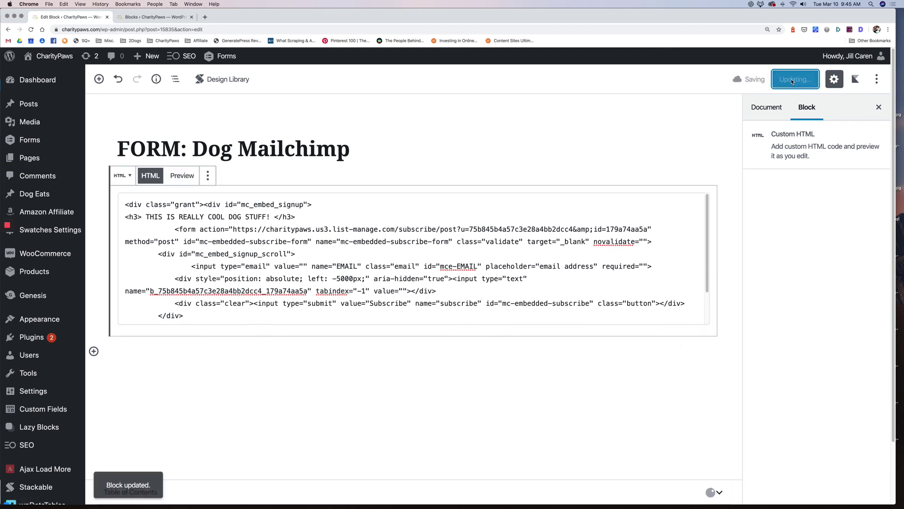